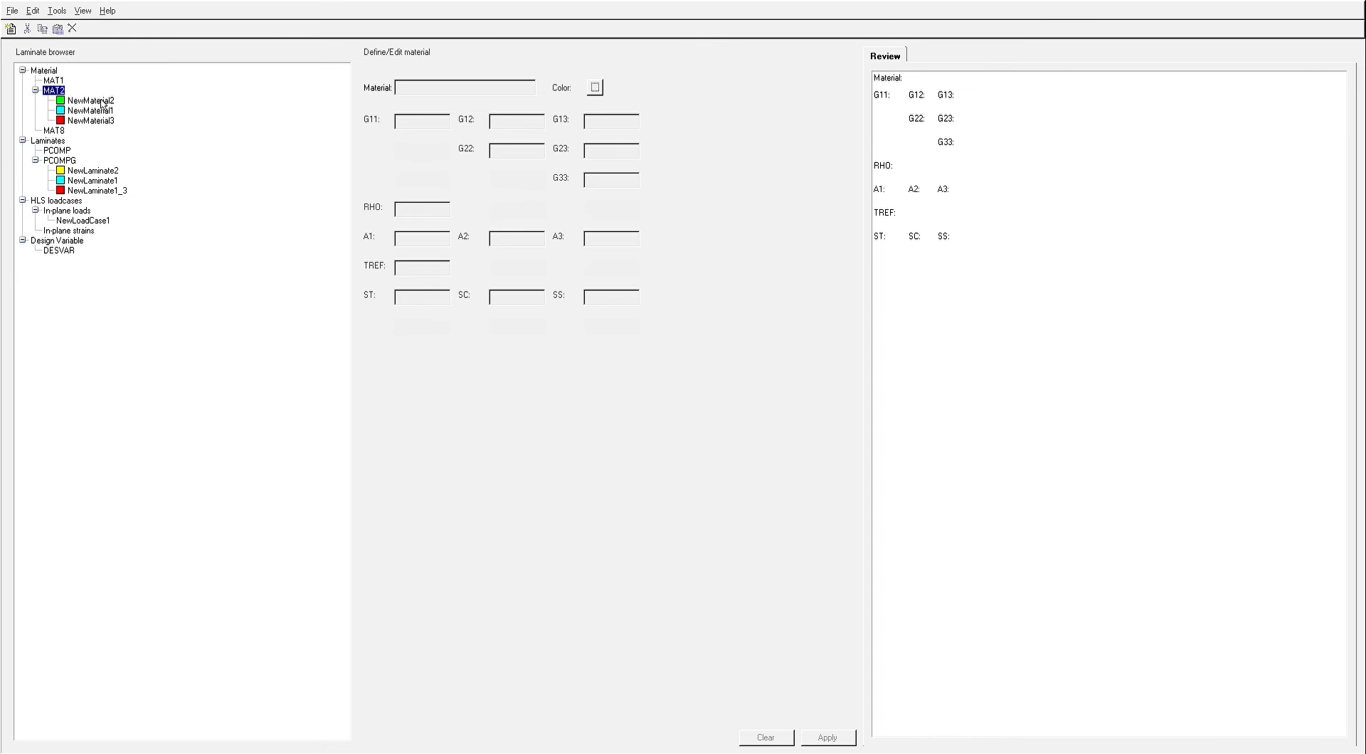
Step: Review the properties of the MAT2 materials NewMaterial2, NewMaterial1 and NewMaterial3
click(102, 103)
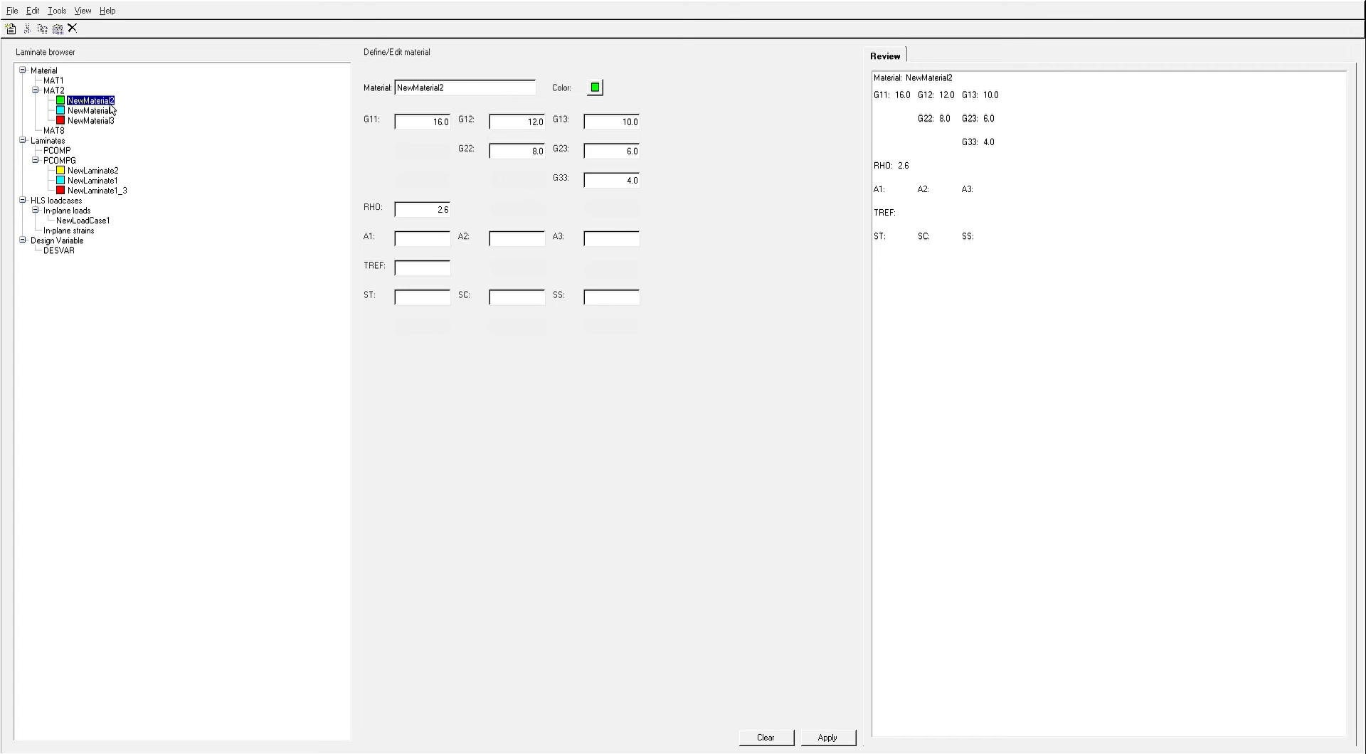
click(107, 111)
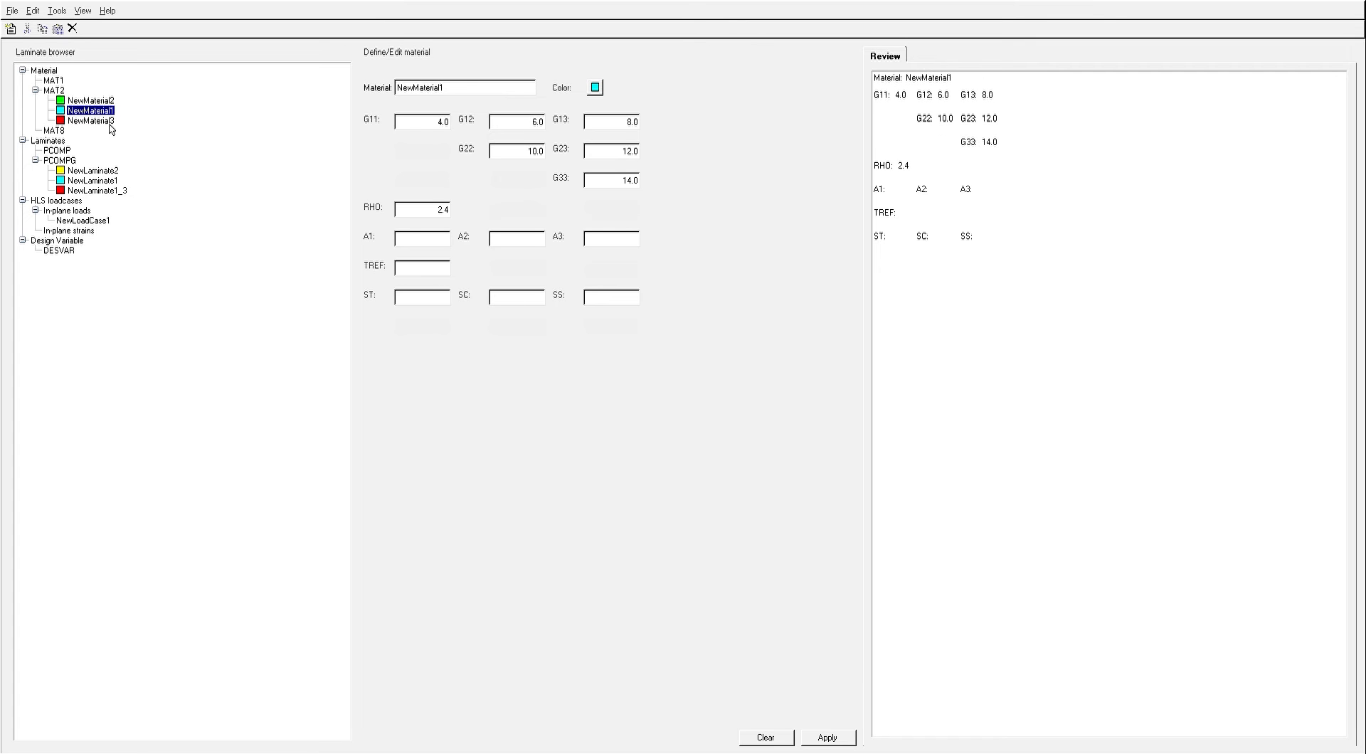
click(110, 123)
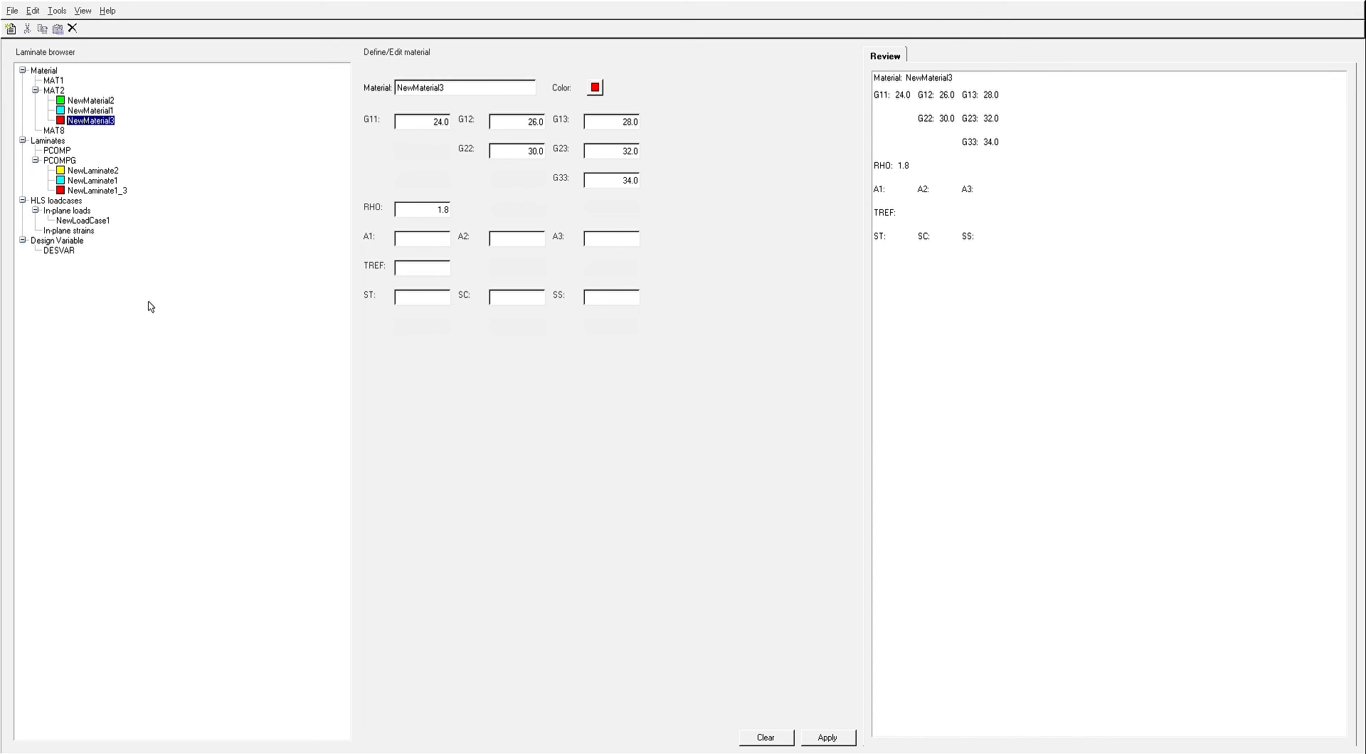
Step: Add a ply to NewLaminate2 with GPLYID 4, NewMaterial2, thickness 1.8, orientation 10 and SOUT YES, and update the laminate
click(56, 143)
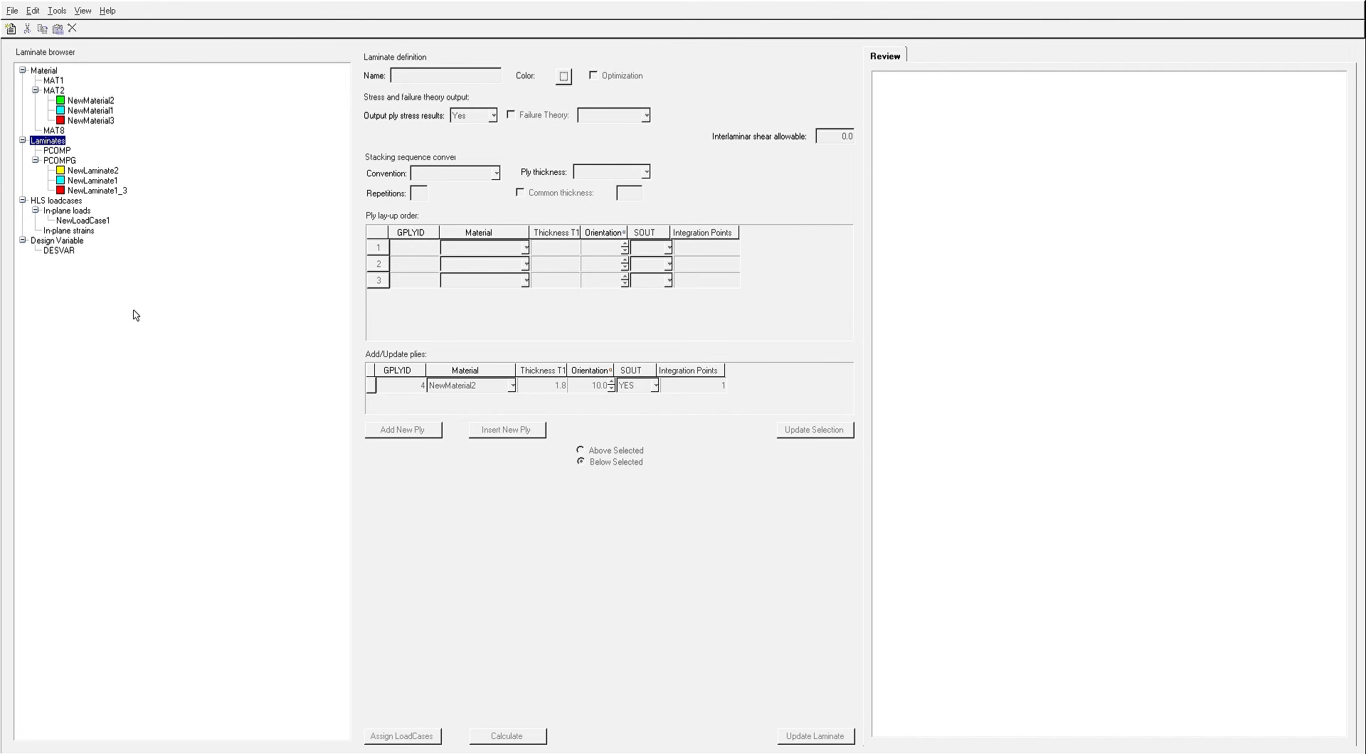
click(73, 163)
click(102, 172)
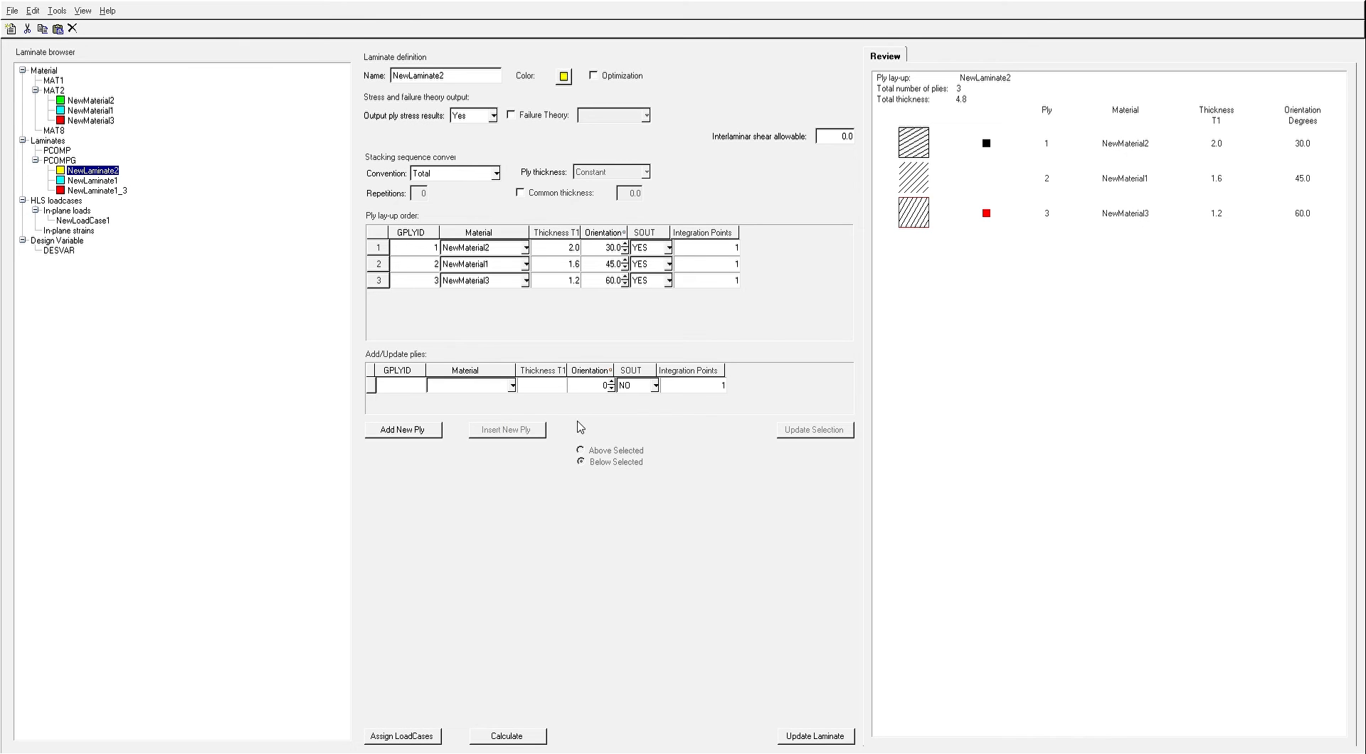
click(476, 399)
click(539, 388)
click(602, 391)
text(10)
click(656, 388)
click(646, 400)
click(424, 432)
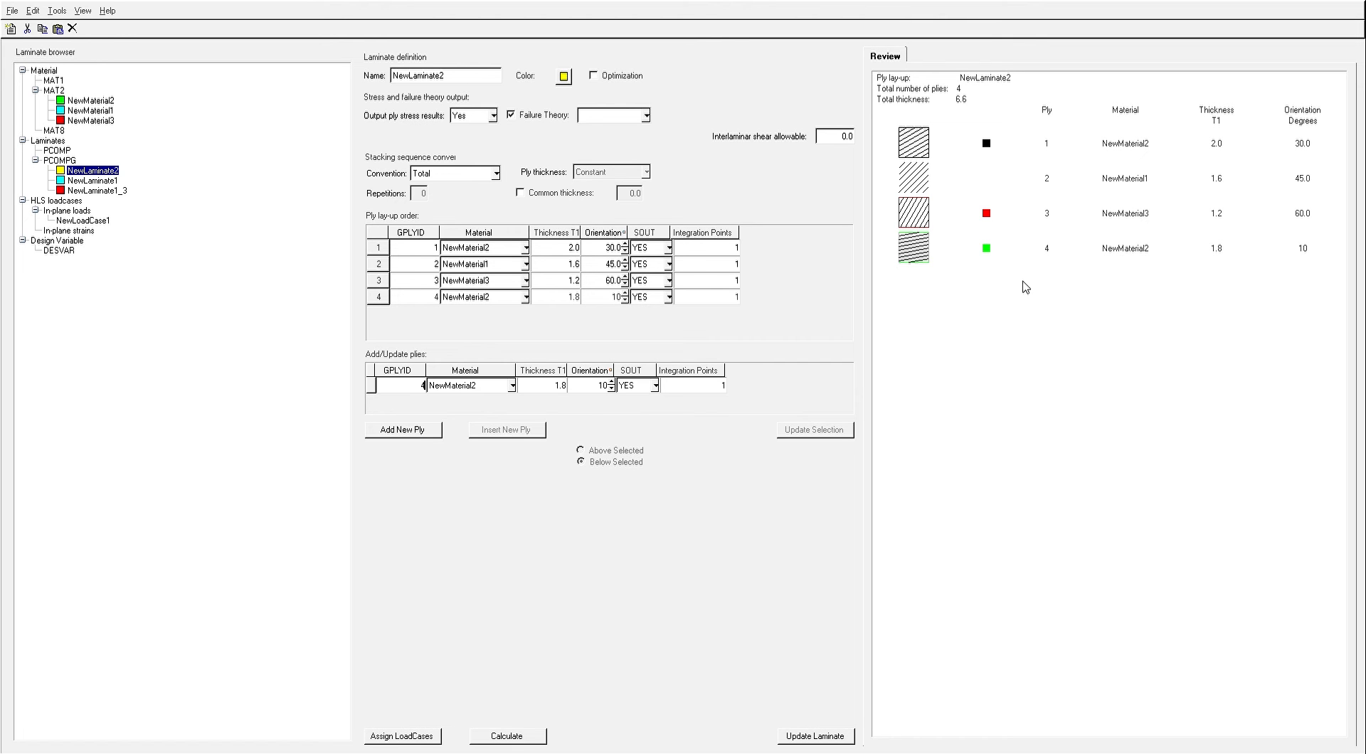
click(834, 740)
Step: Review the in-plane load case NewLoadCase1
click(83, 214)
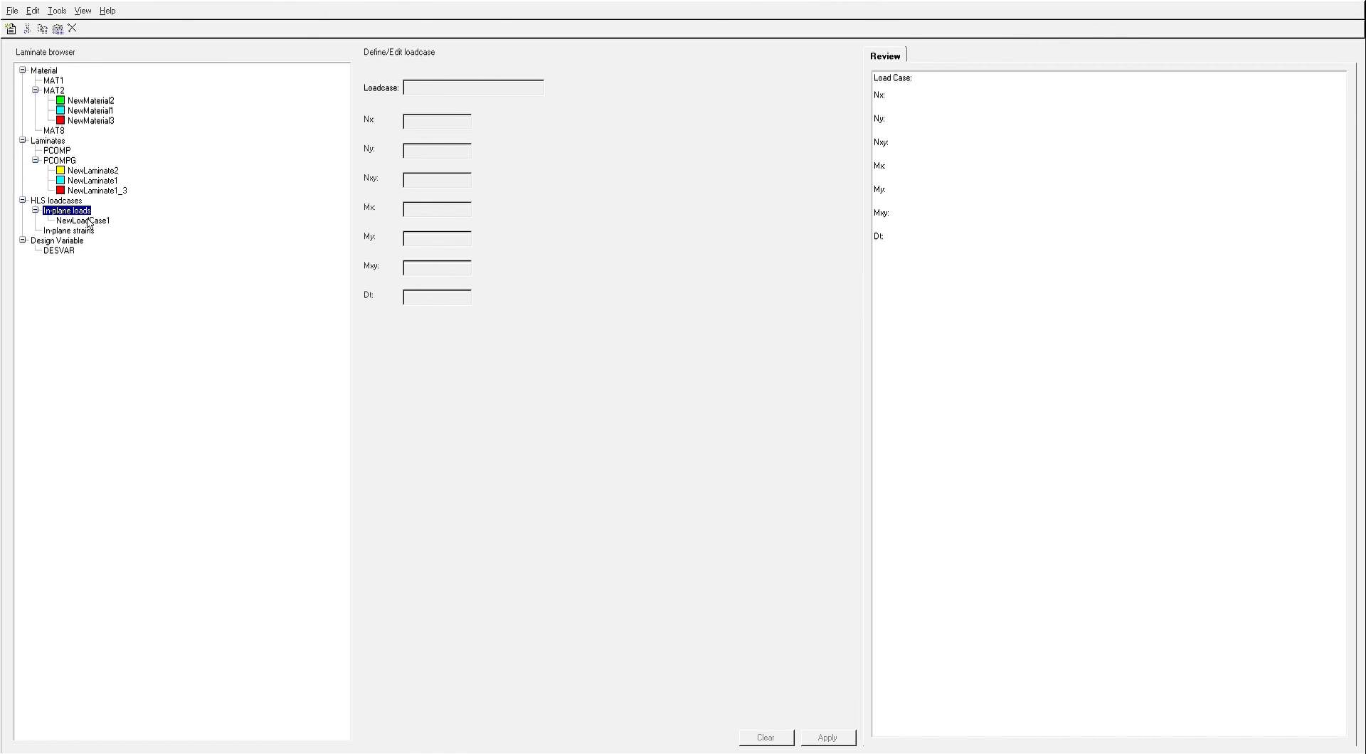
click(84, 220)
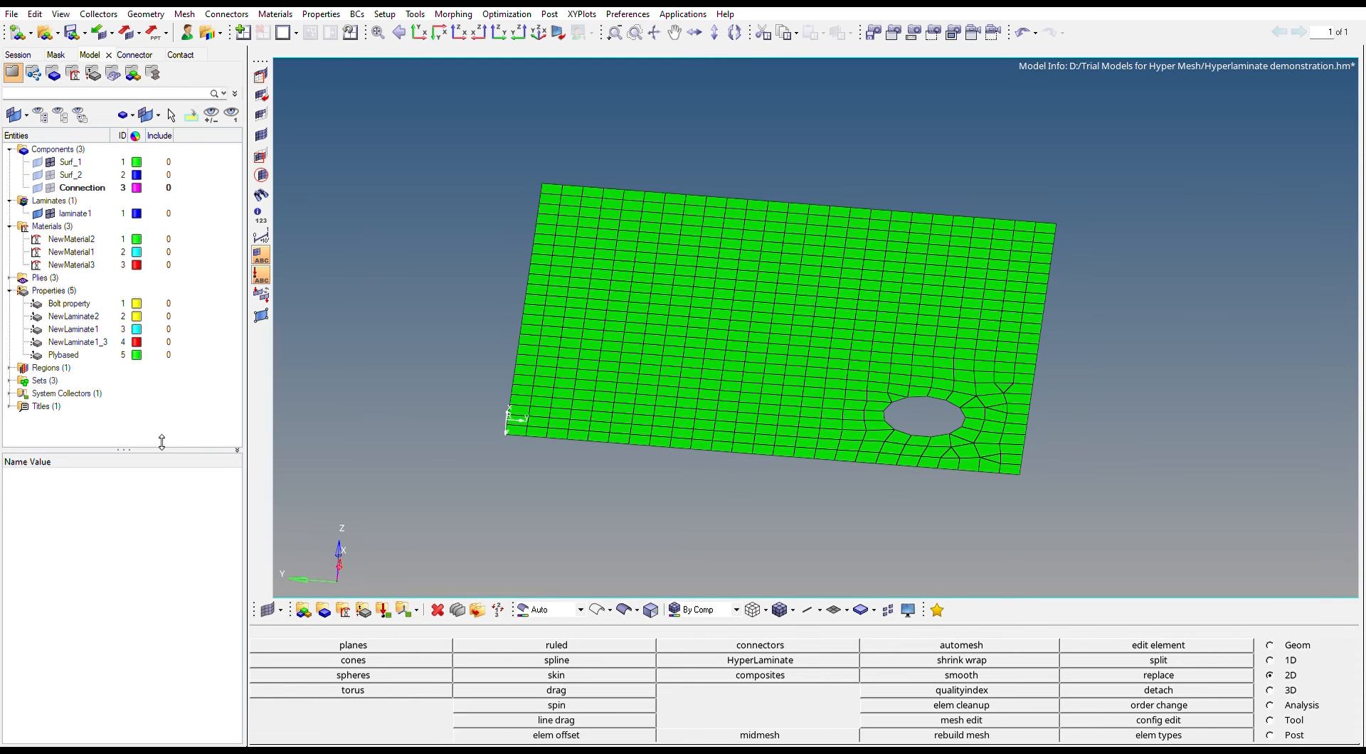
Step: Switch to the HyperMesh model view, enlarge the entity browser area and colour the mesh elements by property
drag(163, 443, 142, 518)
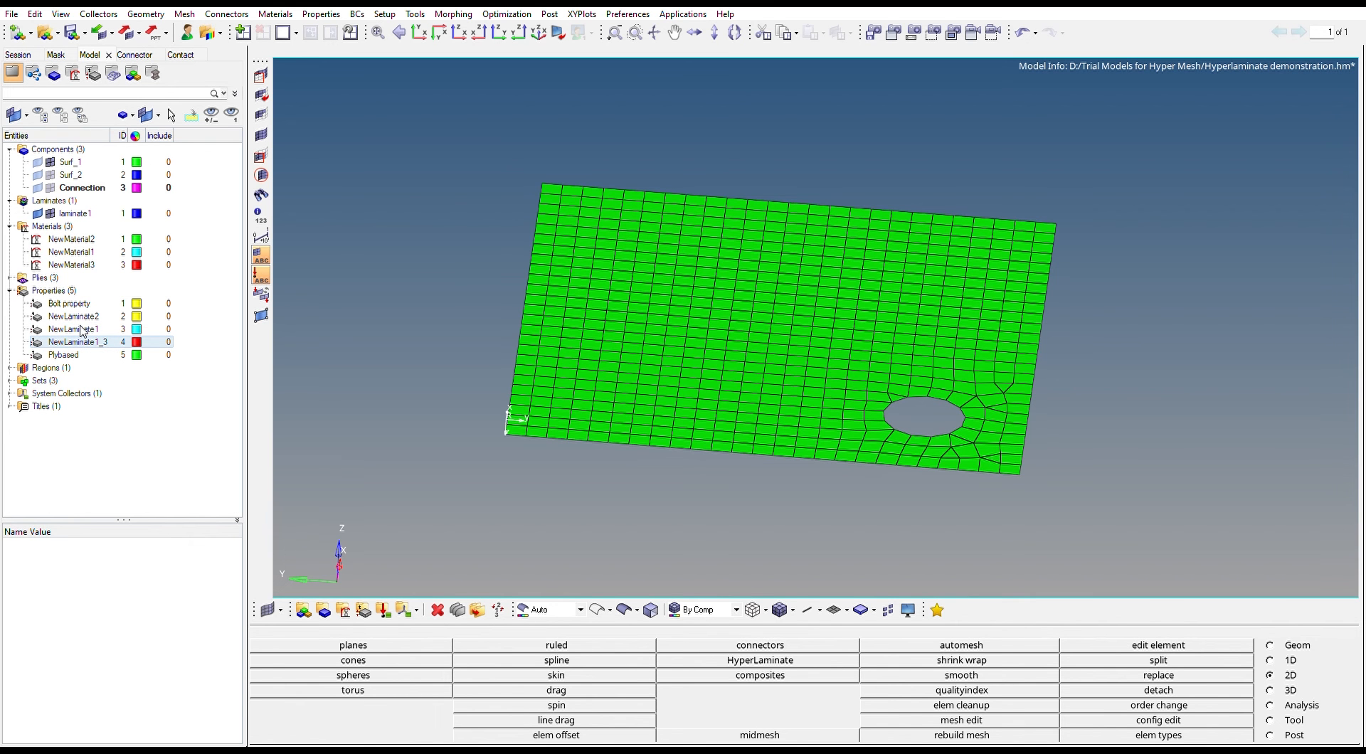
right_click(163, 449)
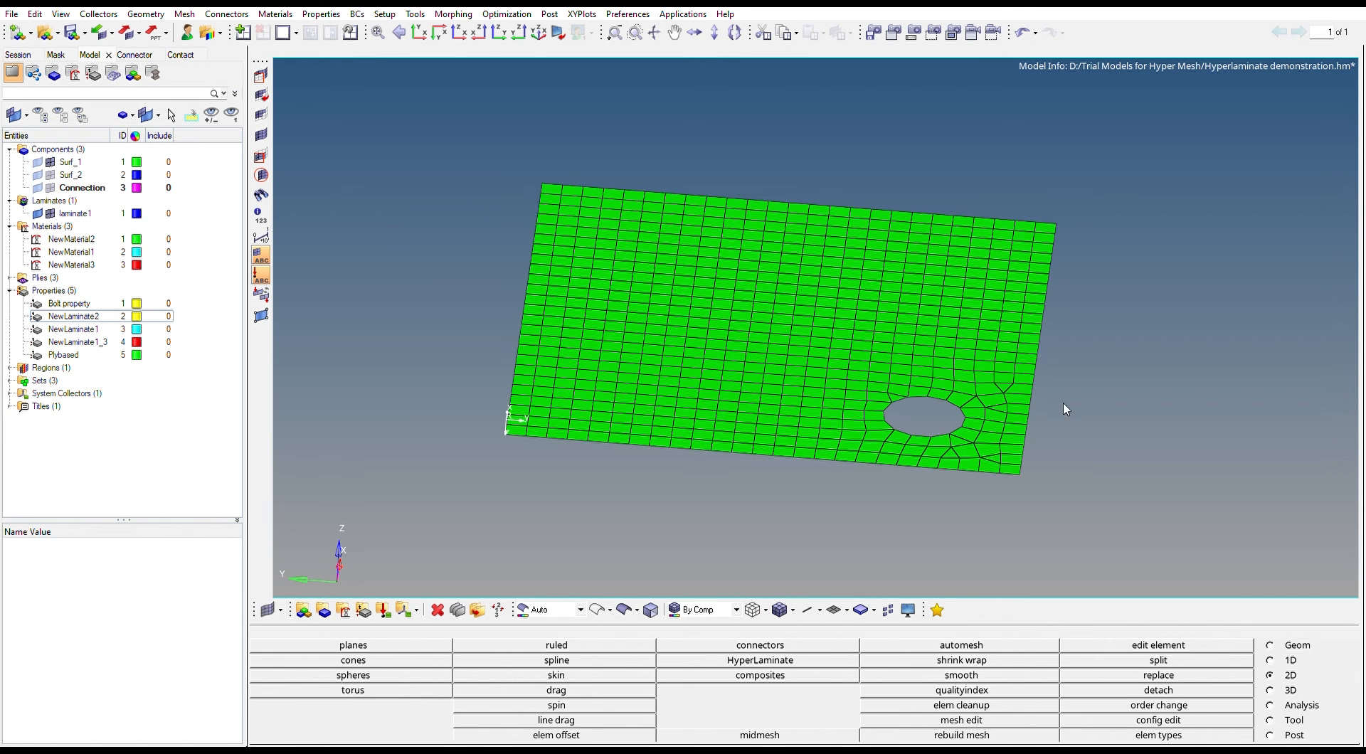
ctrl+right_drag(572, 466, 572, 466)
ctrl+drag(722, 421, 721, 430)
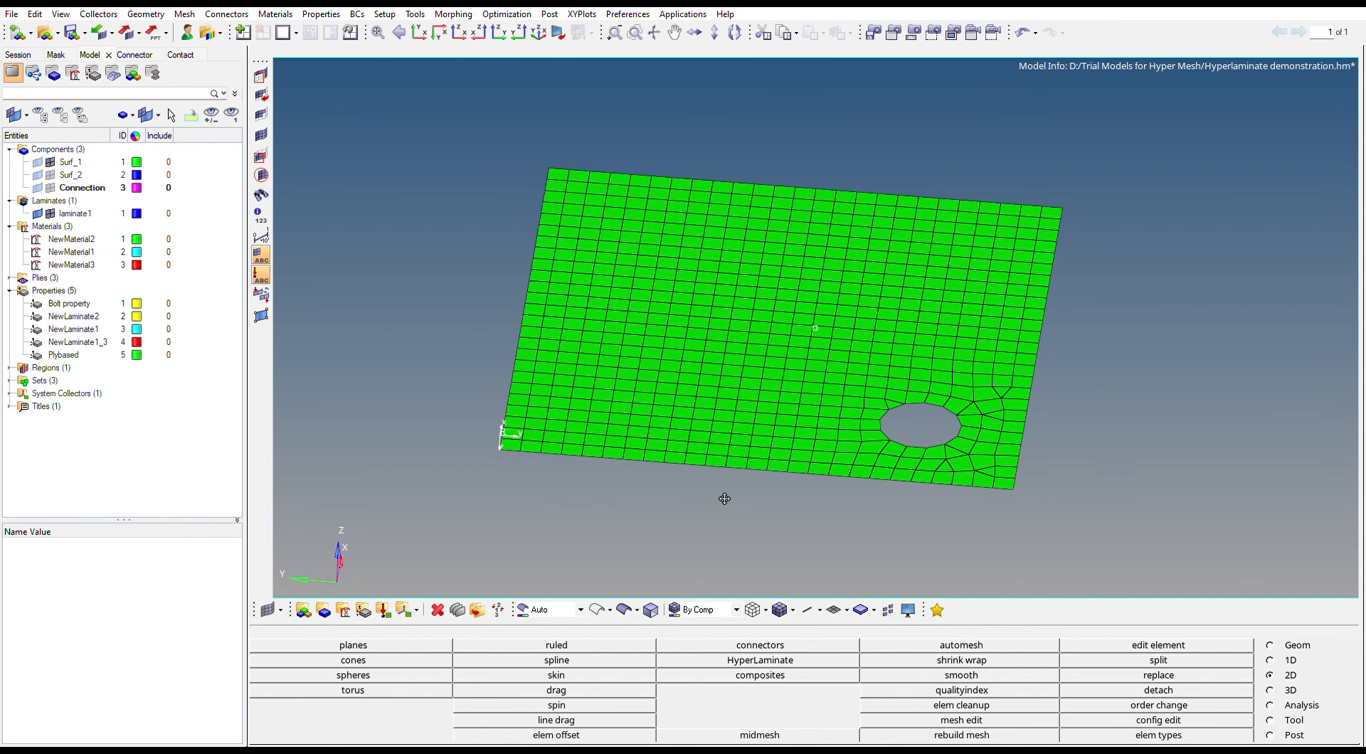
mouse_move(1067, 402)
ctrl+mouse_down()
mouse_move(1073, 427)
mouse_move(1060, 407)
mouse_move(1066, 416)
ctrl+mouse_up()
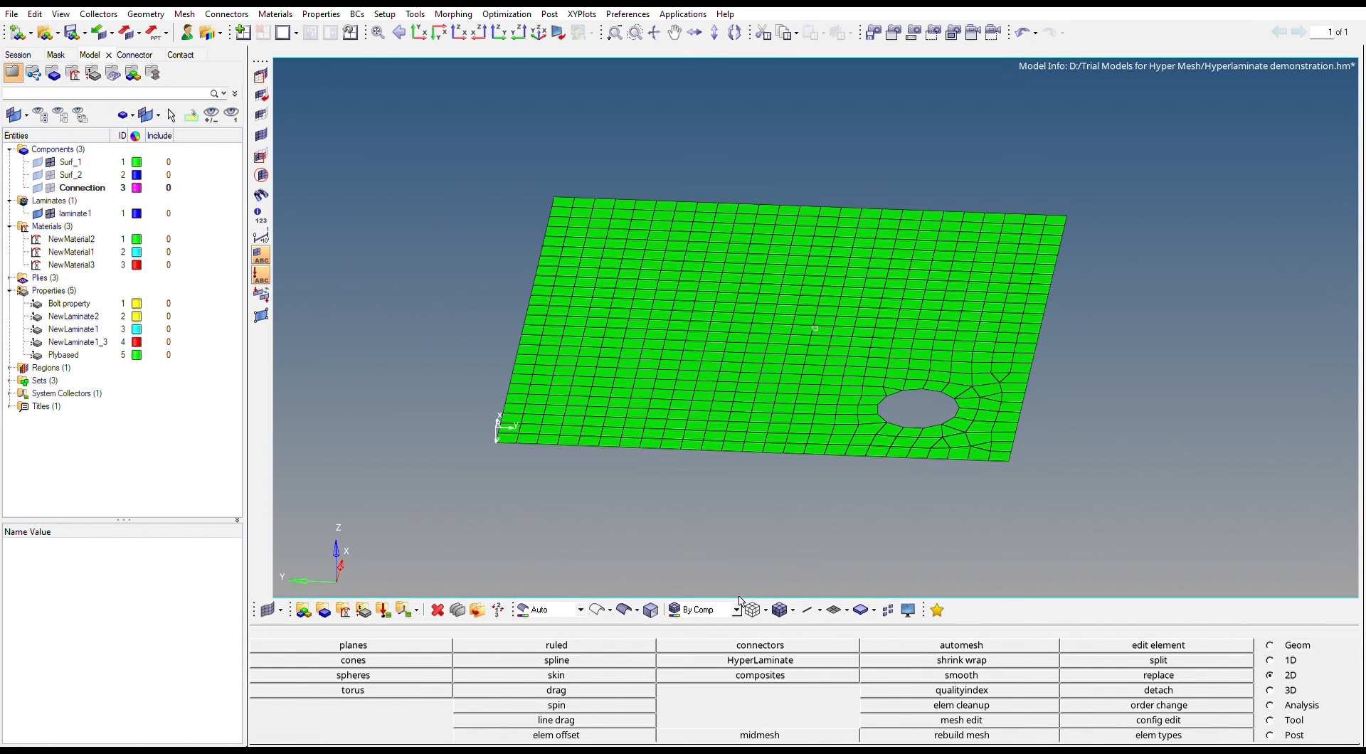
click(712, 636)
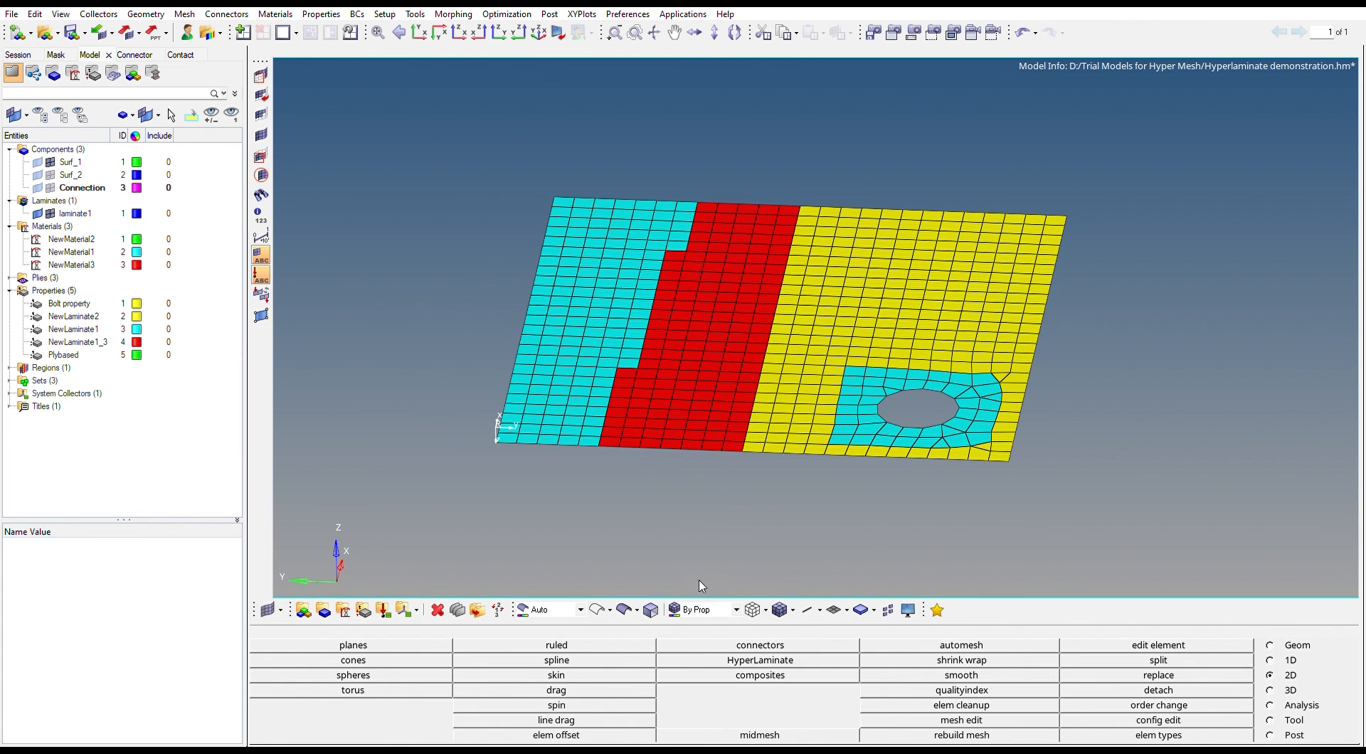
Step: Assign the NewLaminate1 property to a patch of elements above the hole in the yellow NewLaminate2 region
mouse_move(736, 473)
ctrl+mouse_down()
mouse_move(737, 497)
mouse_move(758, 478)
ctrl+mouse_up()
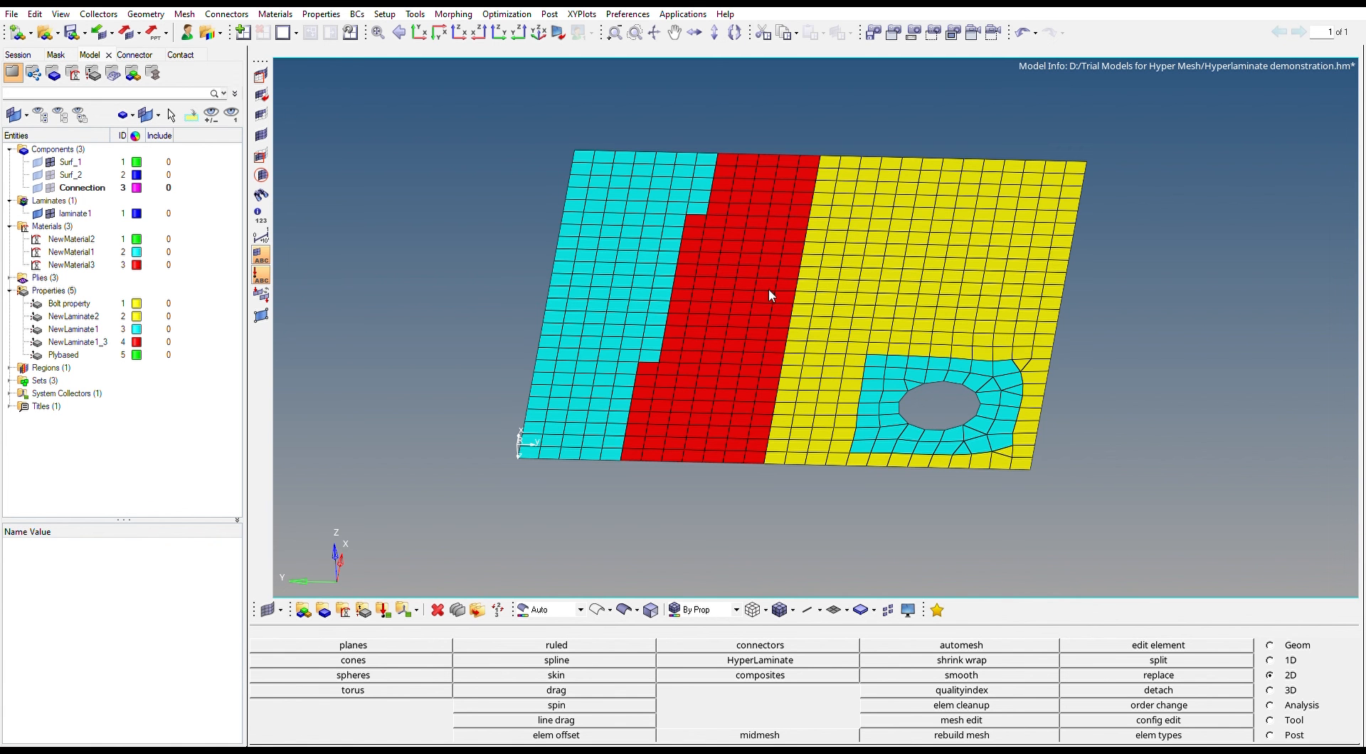
ctrl+drag(1084, 260, 783, 274)
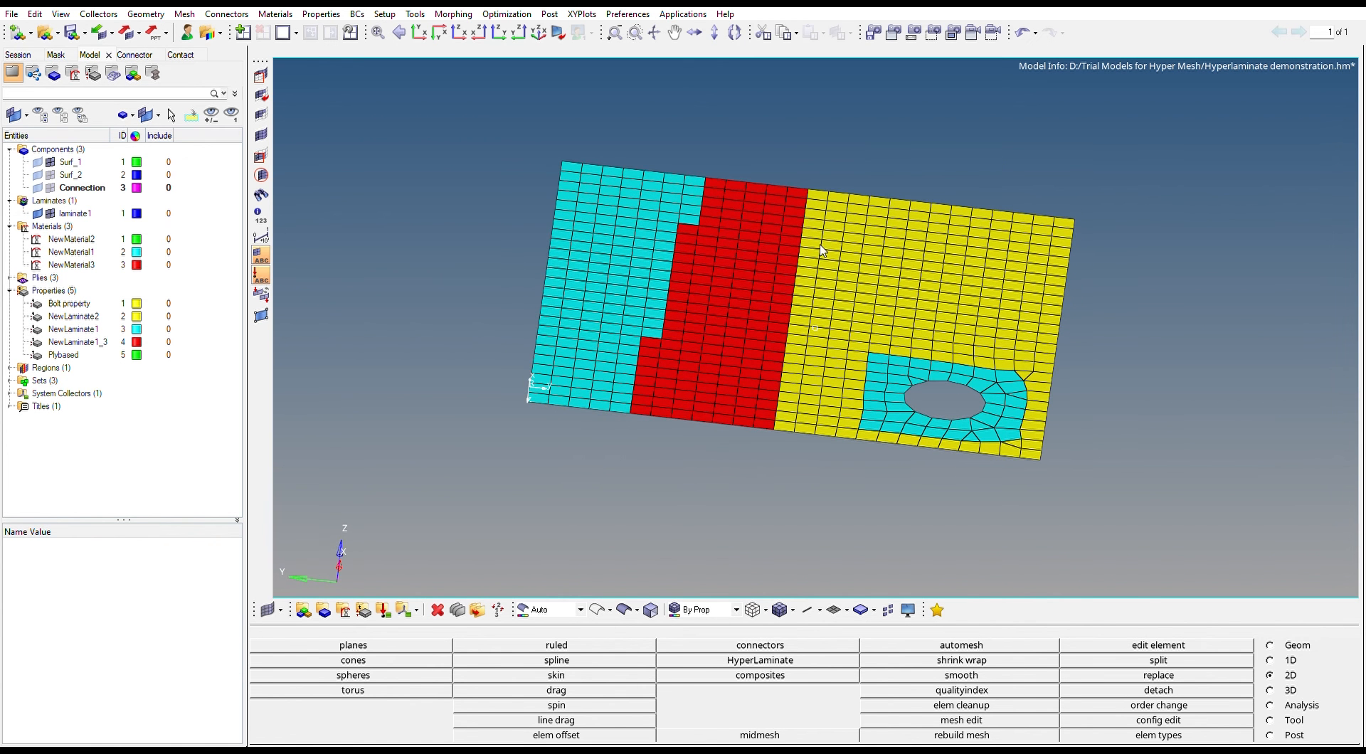
ctrl+drag(857, 207, 840, 204)
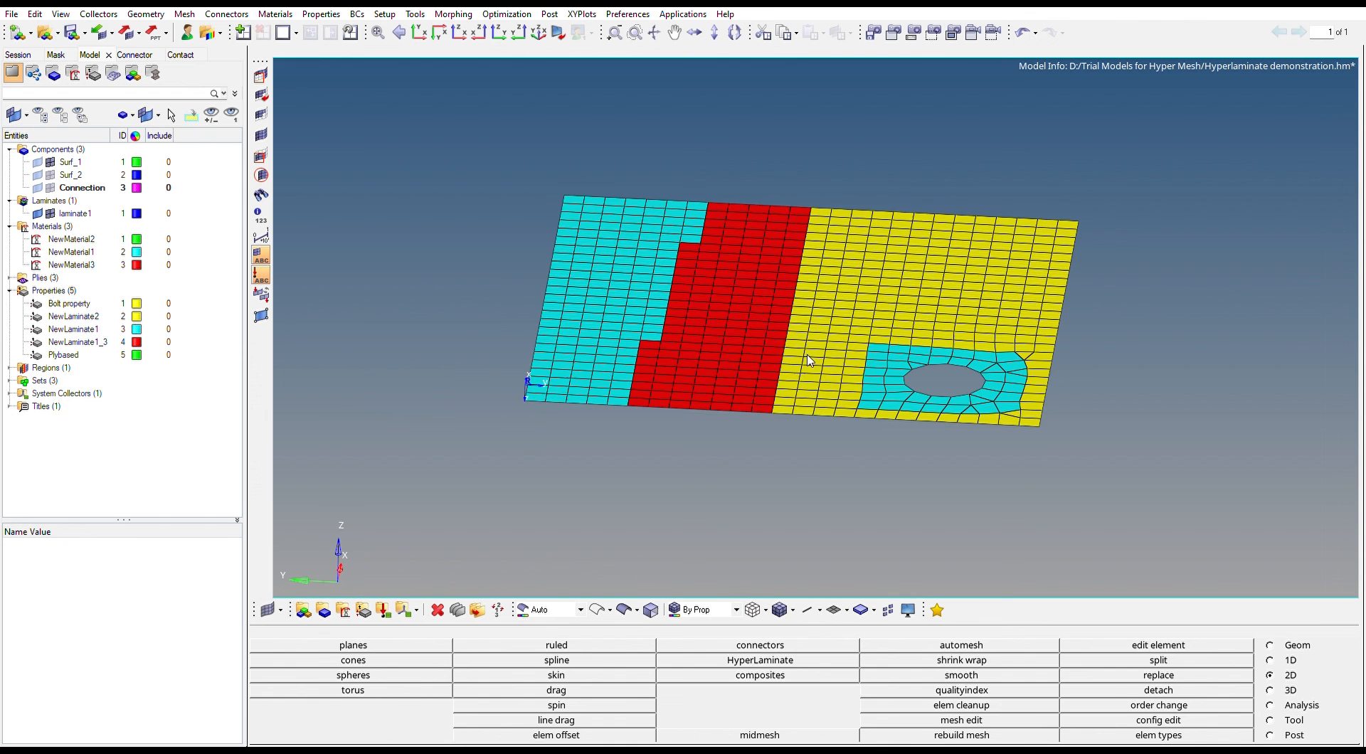
ctrl+drag(782, 393, 726, 395)
ctrl+drag(820, 314, 897, 348)
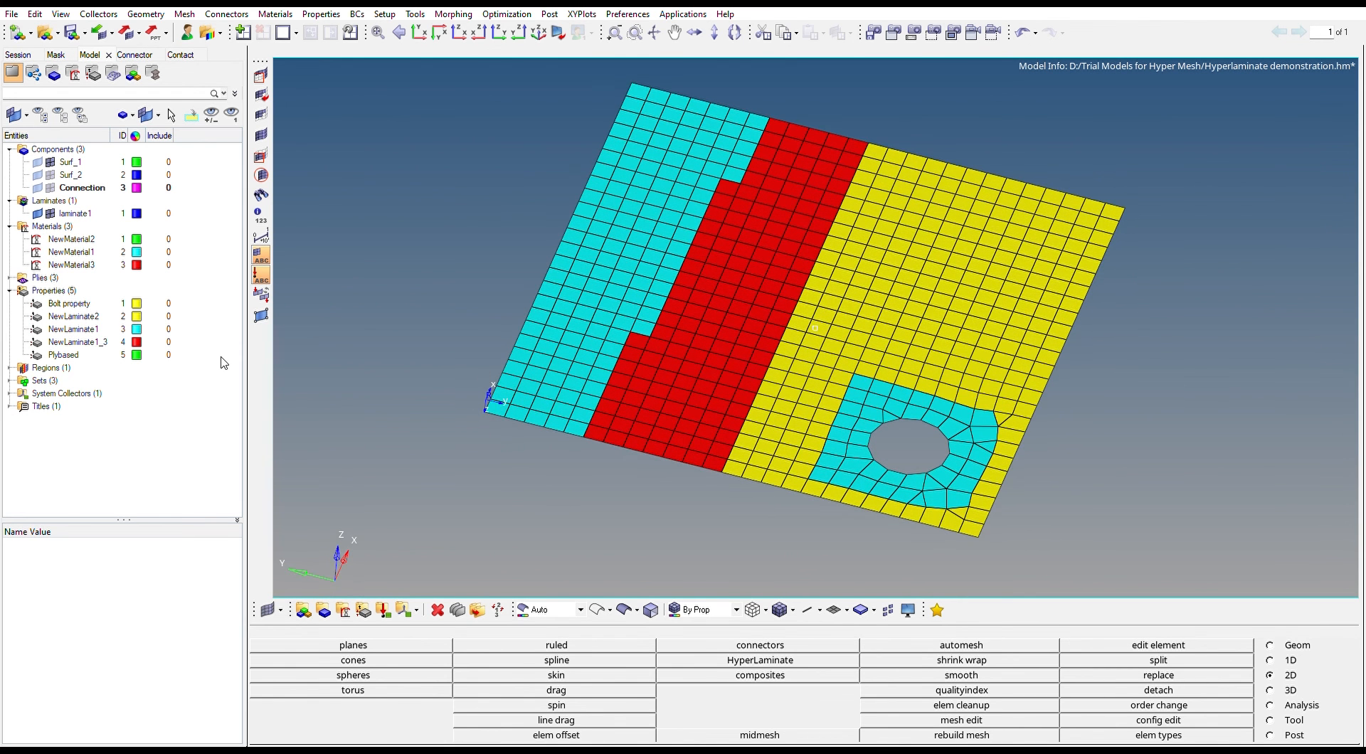
click(92, 354)
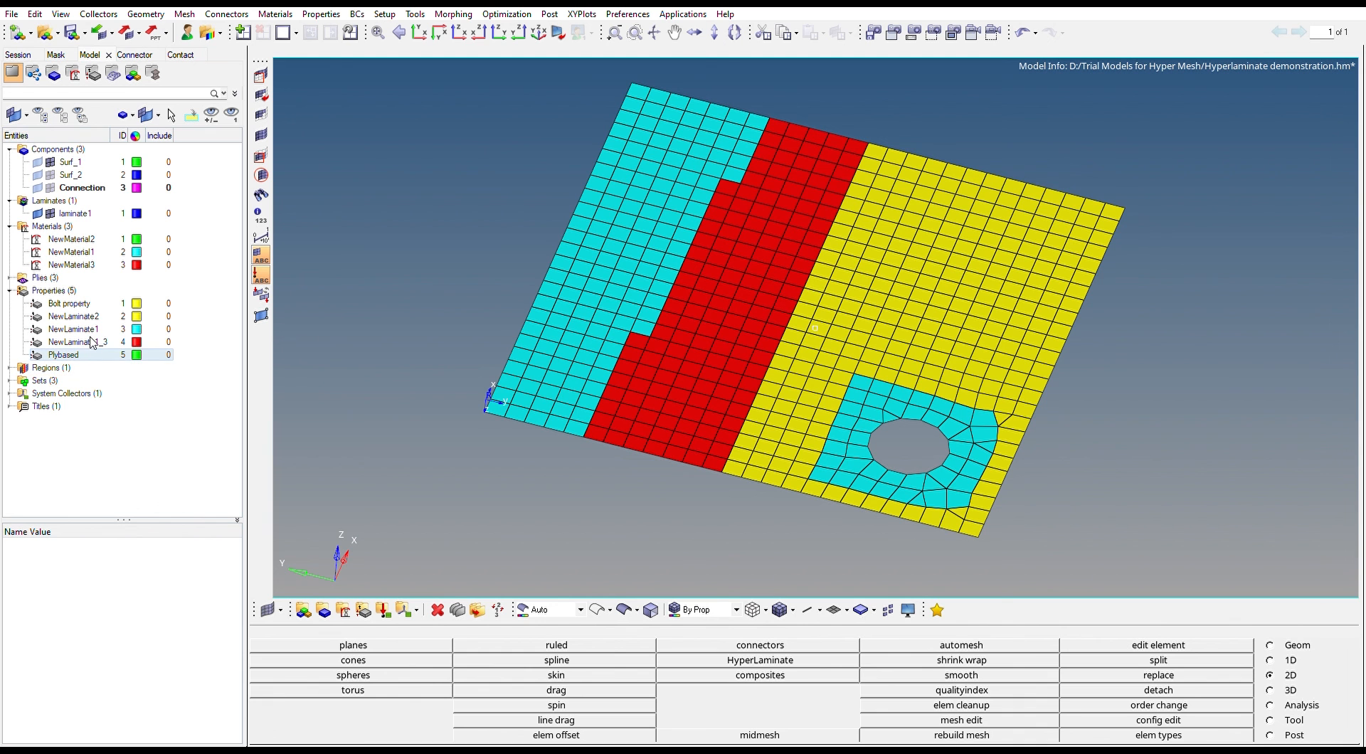
click(90, 330)
click(85, 317)
click(82, 328)
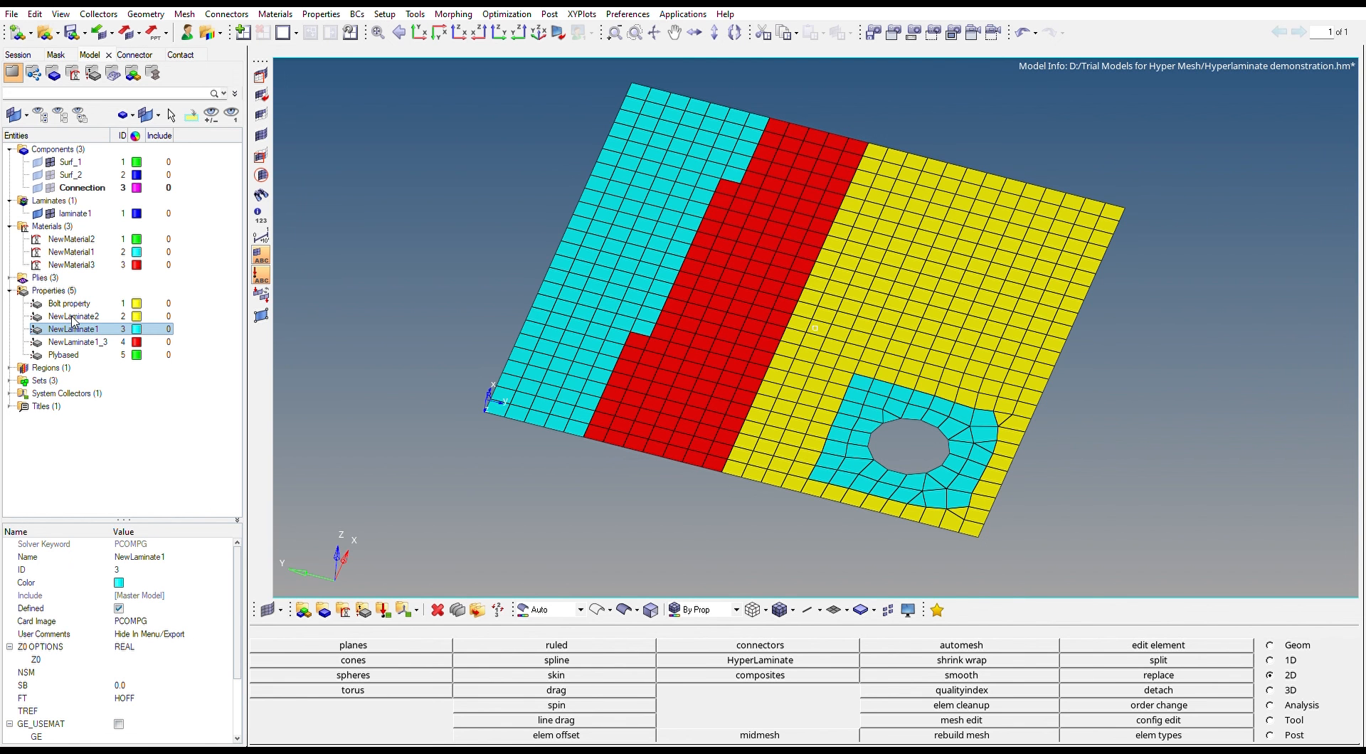
click(104, 361)
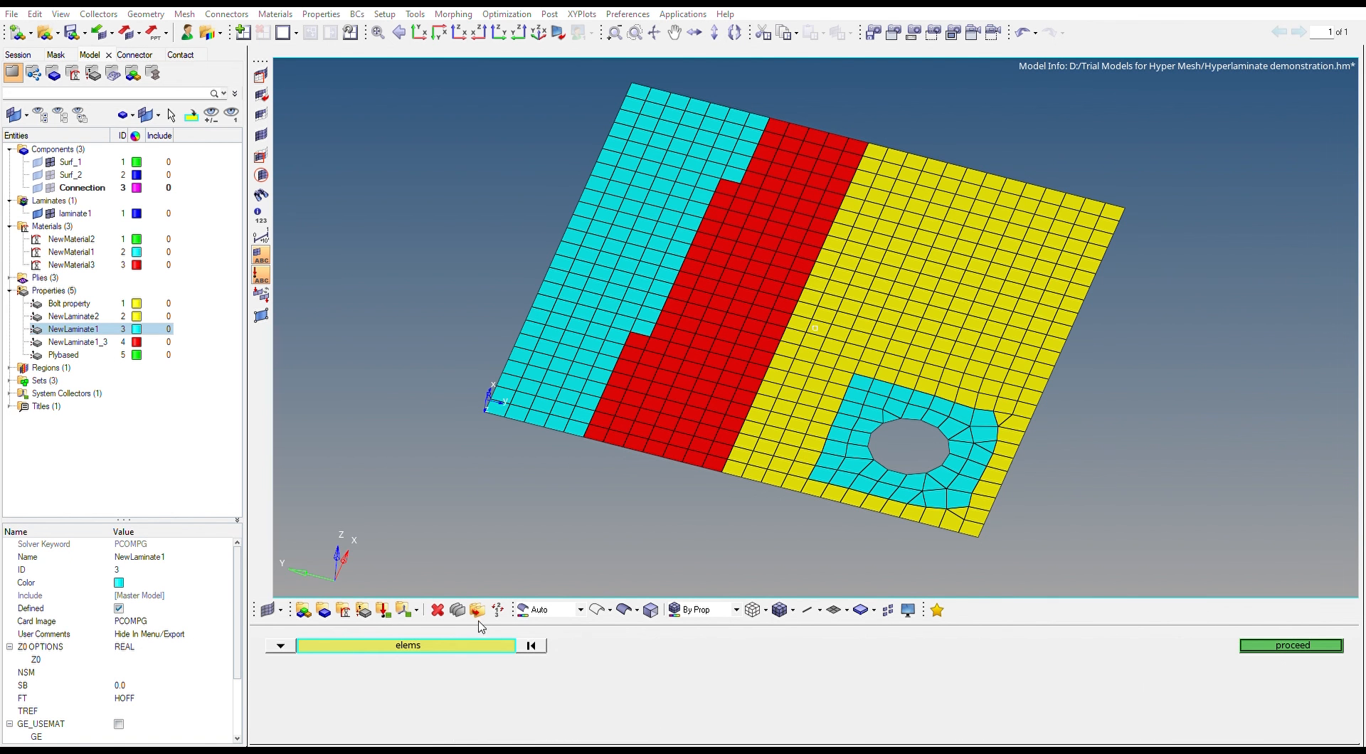
shift+drag(908, 190, 1000, 285)
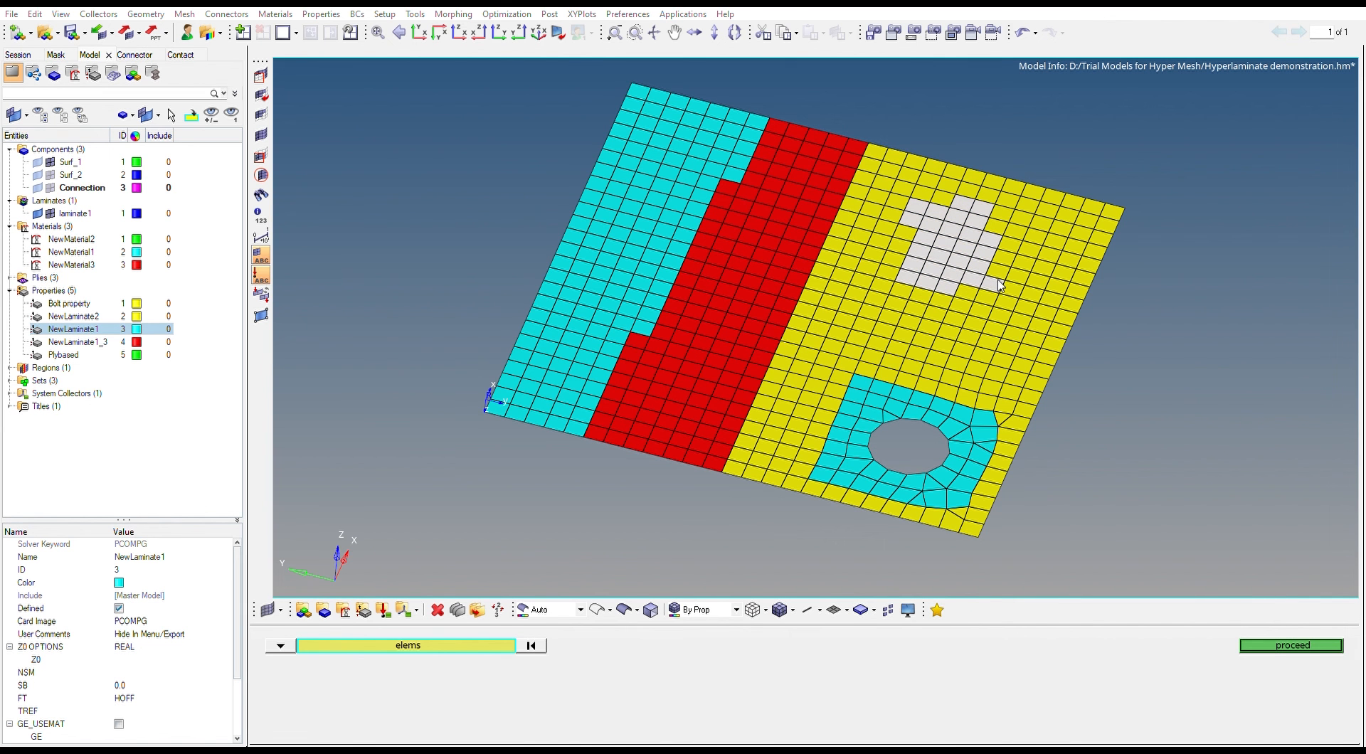
click(1278, 642)
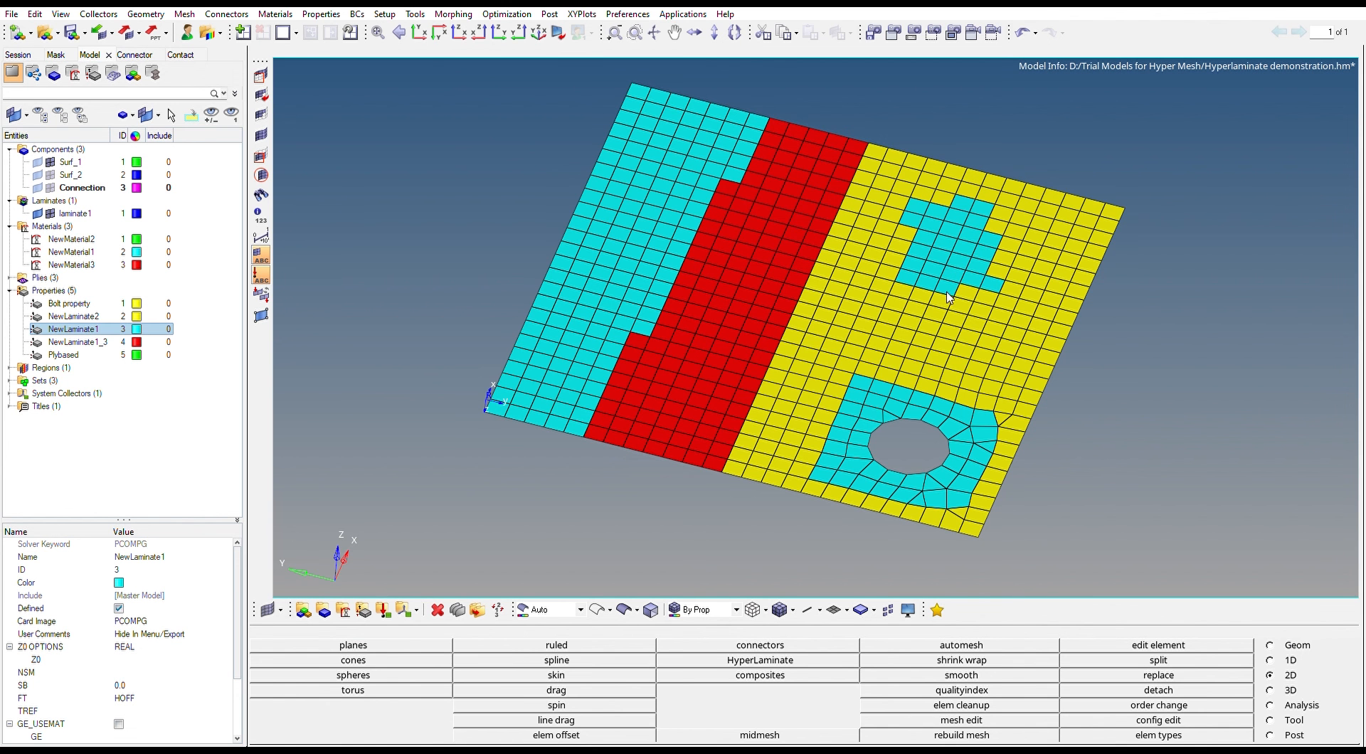
Step: Display the shell elements with their 3D thickness and inspect the thickness differences between the laminate regions from several angles
ctrl+drag(737, 512, 865, 458)
ctrl+drag(695, 418, 625, 427)
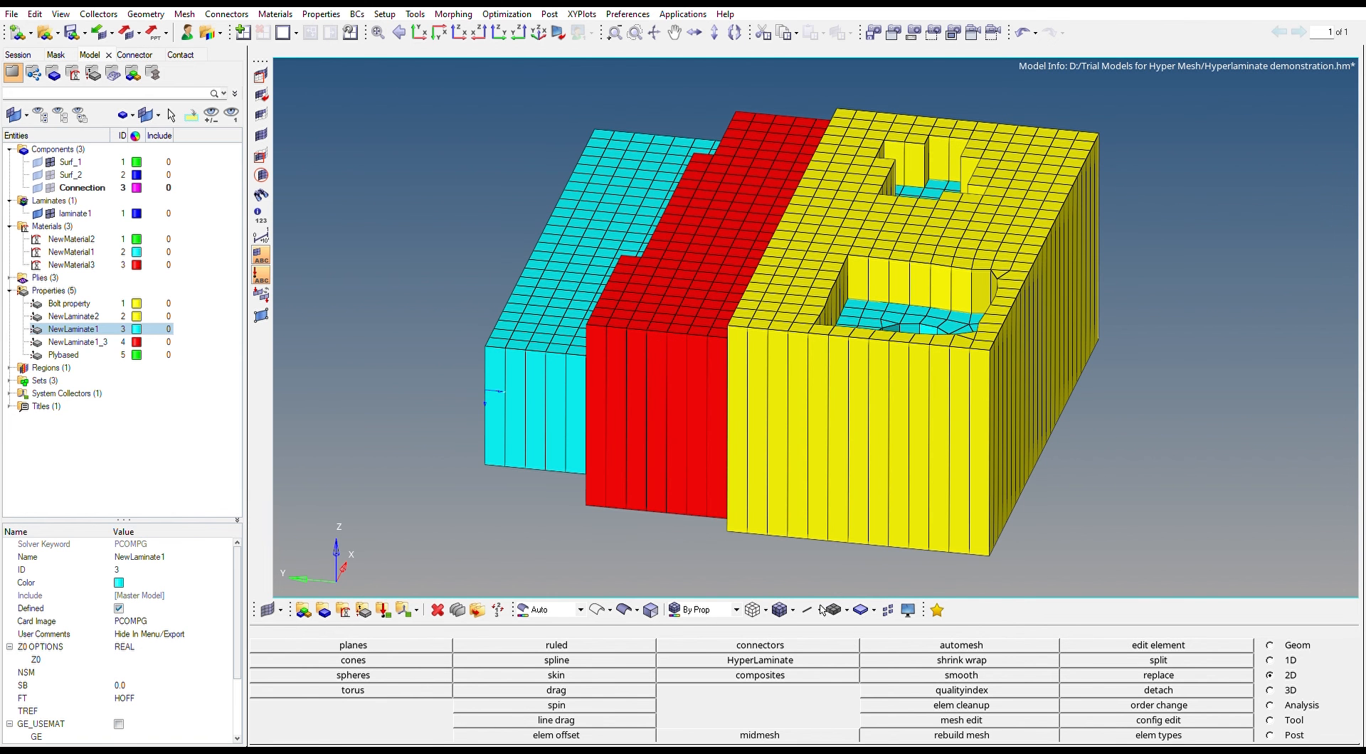
ctrl+drag(658, 535, 711, 478)
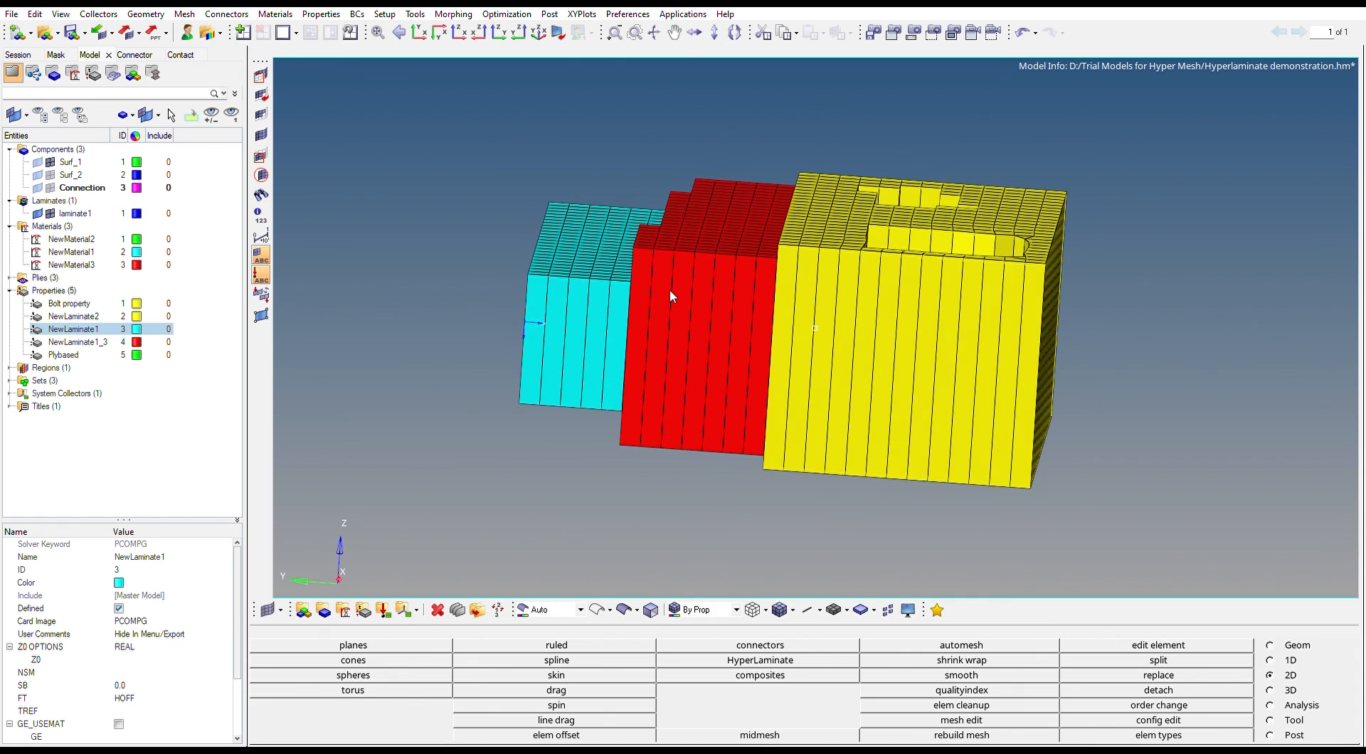
ctrl+drag(788, 325, 854, 338)
ctrl+scroll(867, 274, down, 3)
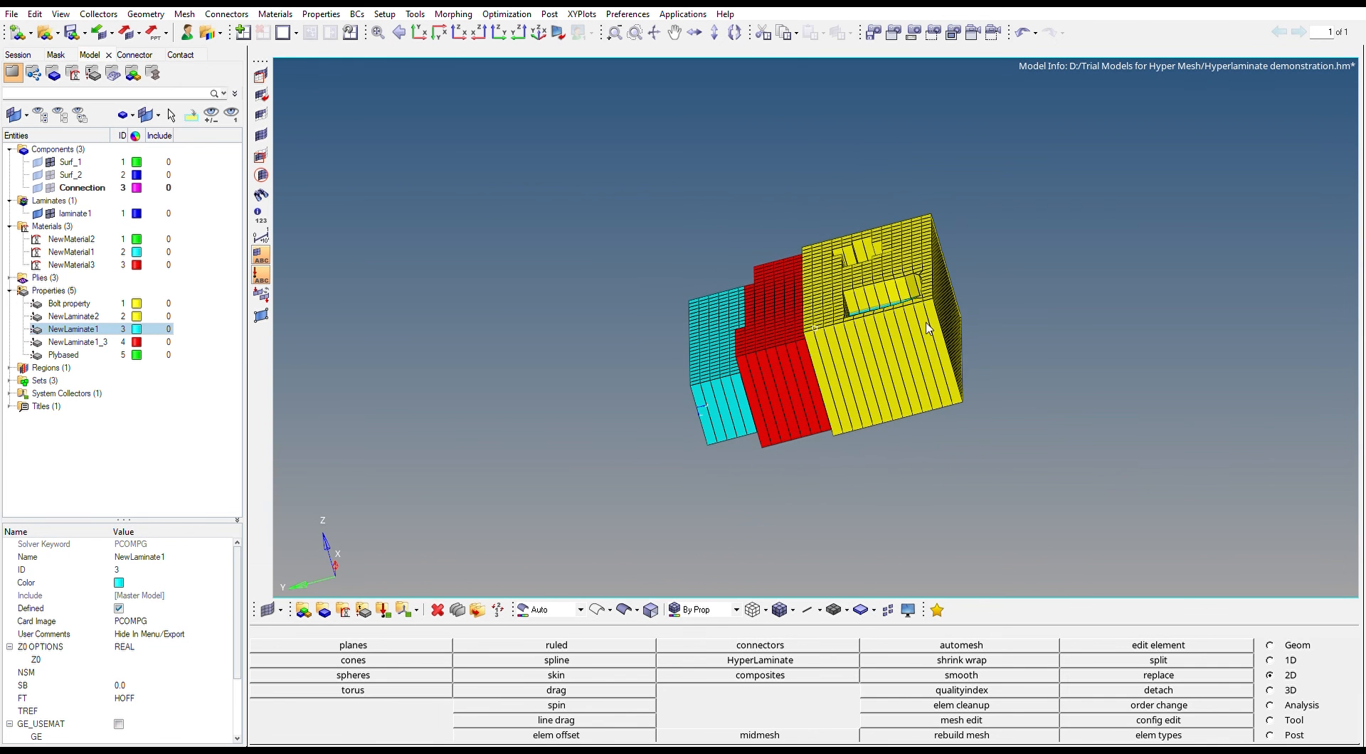